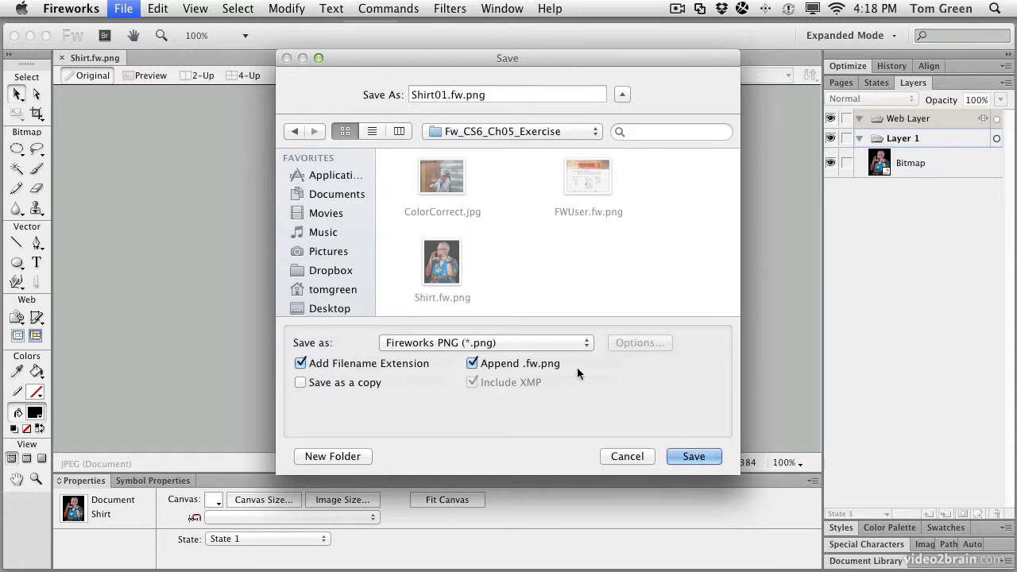
Save the document as Shirt01.fw.png in the Fw_CS6_Ch05_Exercise folder and reopen the original Shirt.fw.png.
left_click(692, 457)
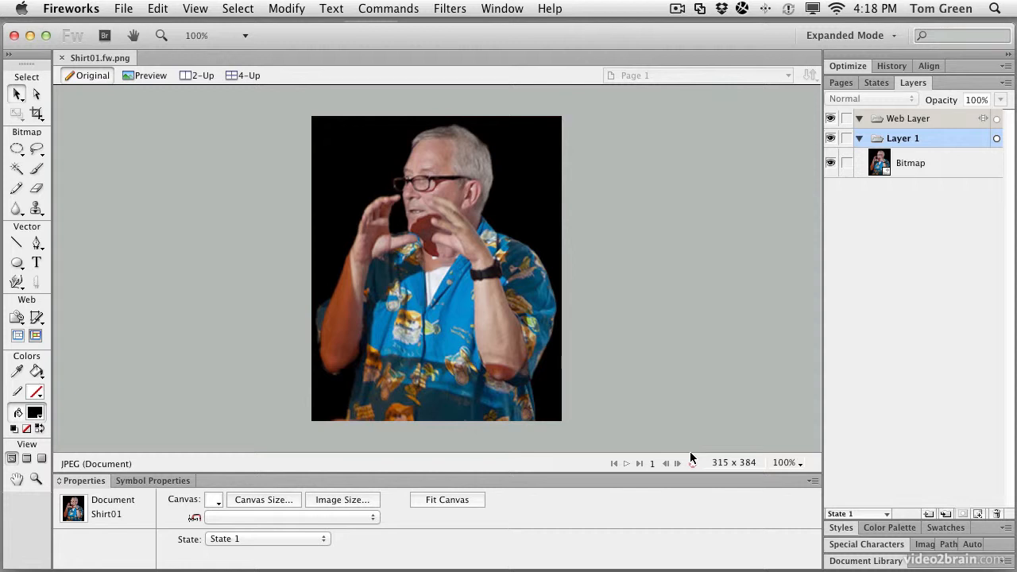
left_click(125, 12)
left_click(151, 60)
left_click(457, 113)
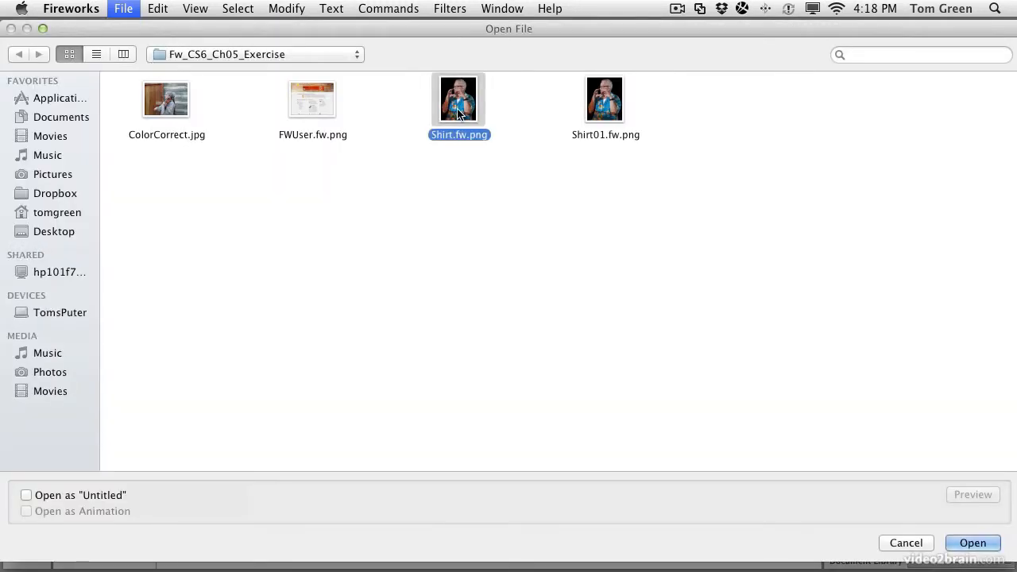
left_click(971, 543)
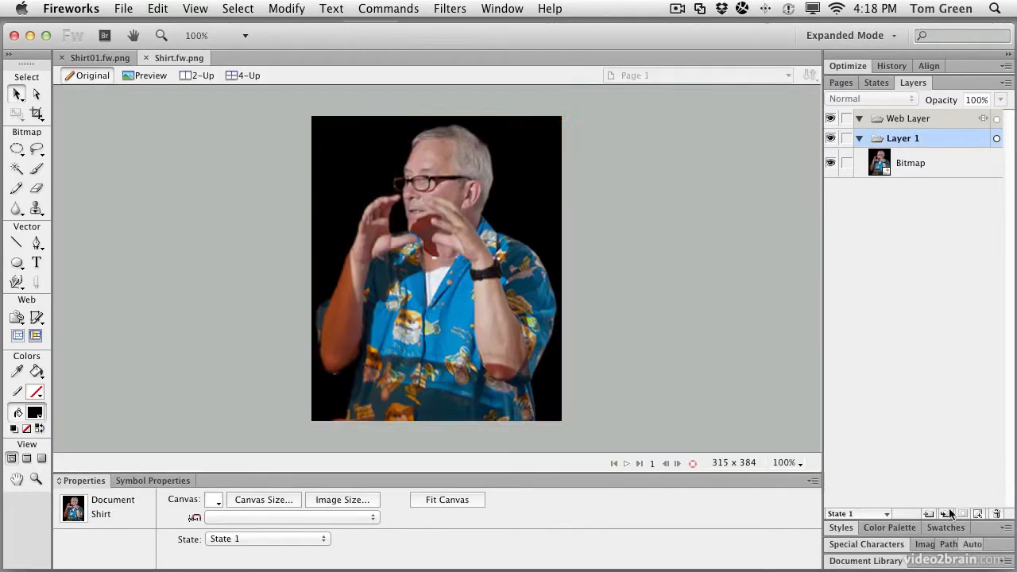
Arrange Shirt.fw.png beside Shirt01.fw.png for comparison and select the bitmap in Shirt01.fw.png.
left_click_drag(176, 61, 819, 143)
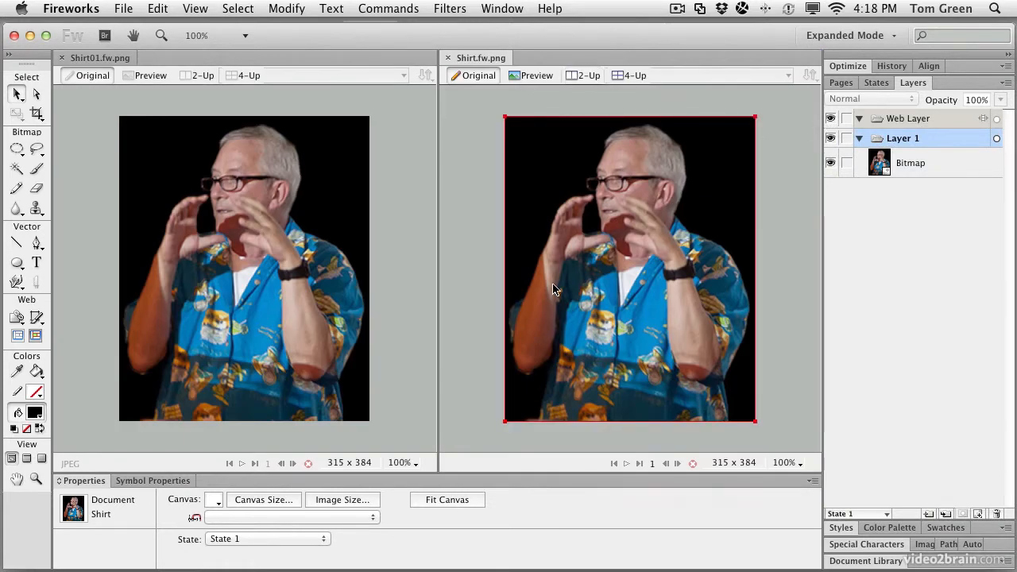
left_click(301, 200)
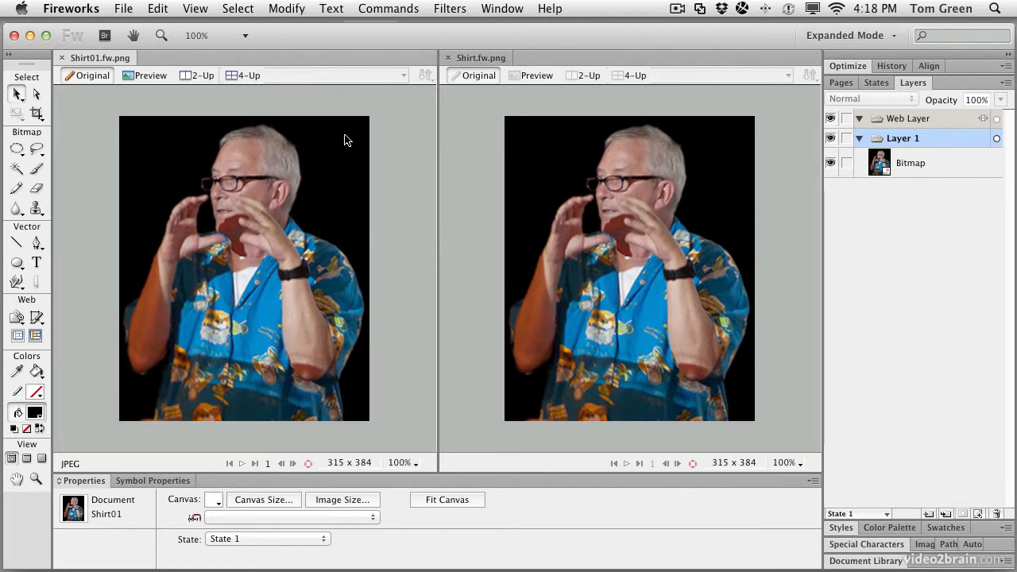
left_click(215, 161)
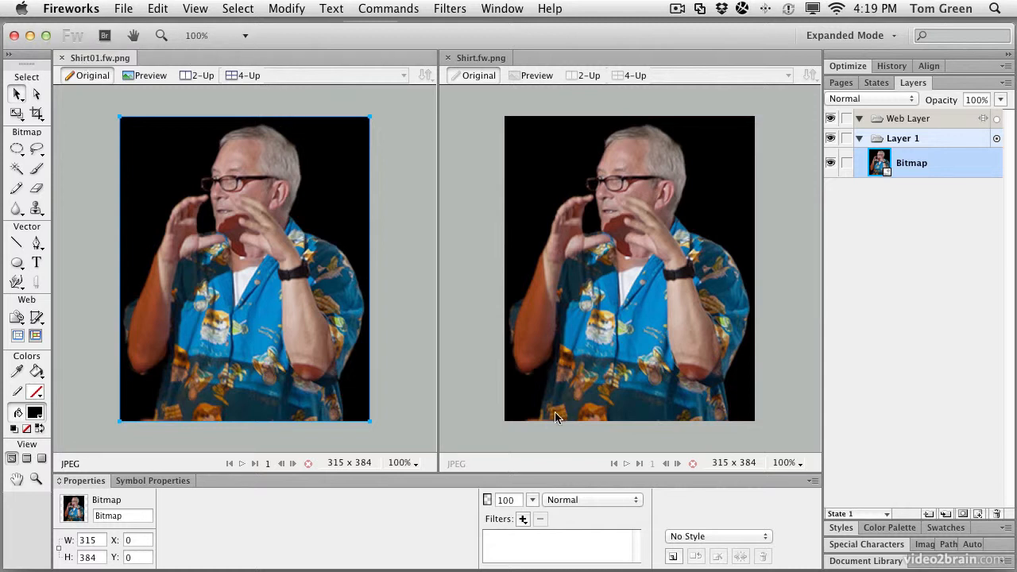
Add a Levels filter to the Shirt01 bitmap, sampling the white point from the white undershirt.
left_click(524, 519)
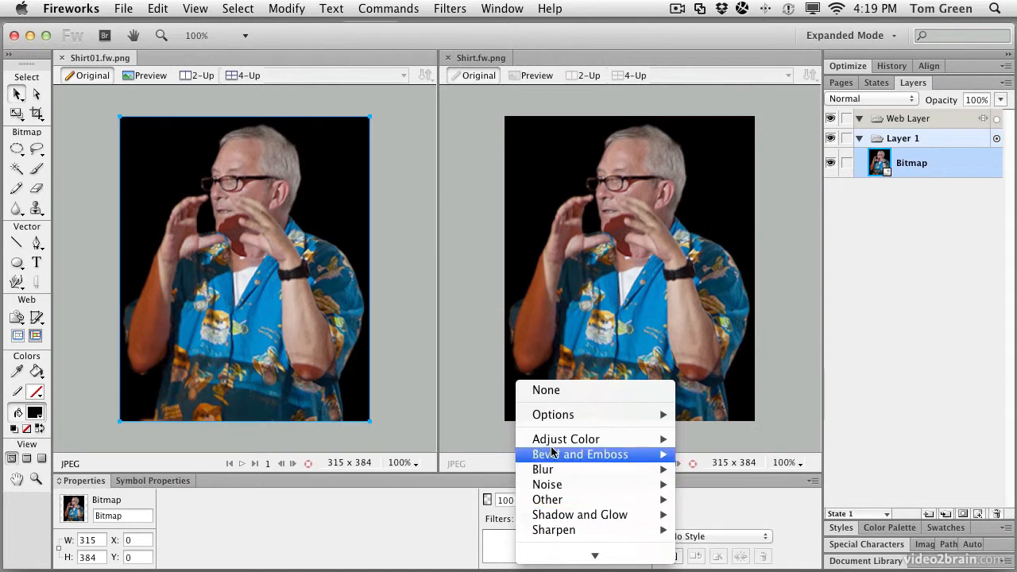
mouse_move(554, 443)
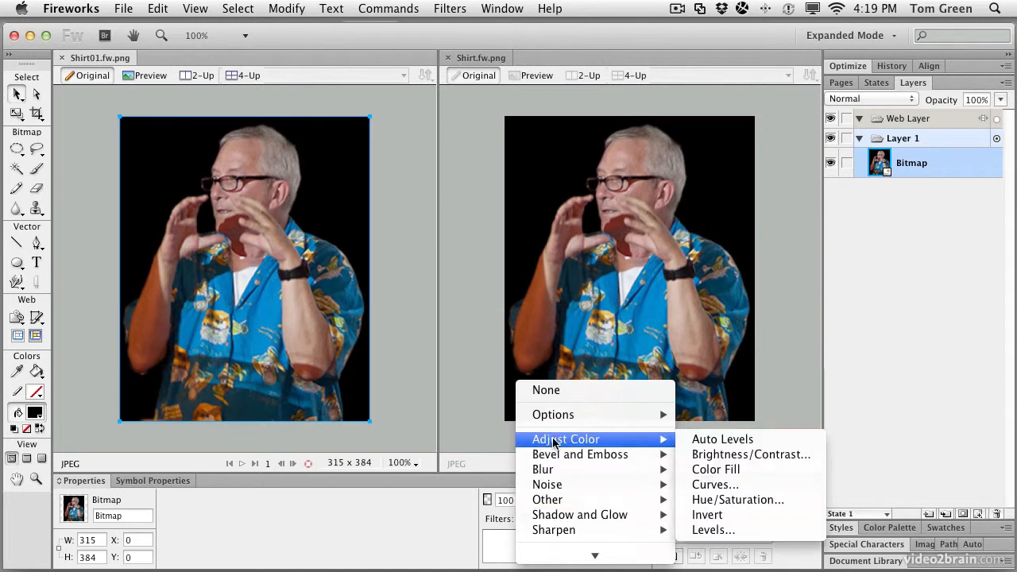
left_click(703, 534)
left_click_drag(456, 187, 475, 63)
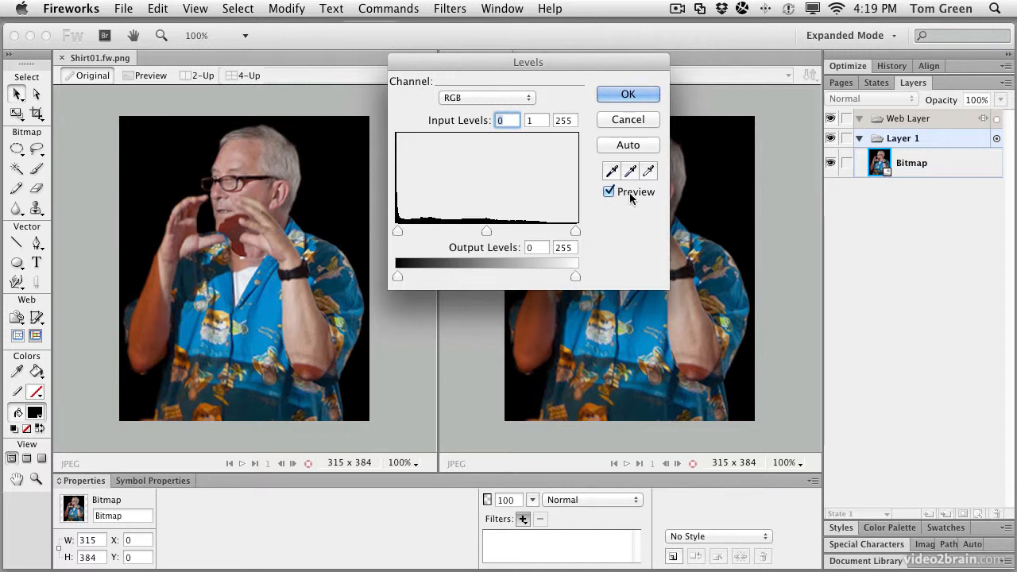
left_click(612, 171)
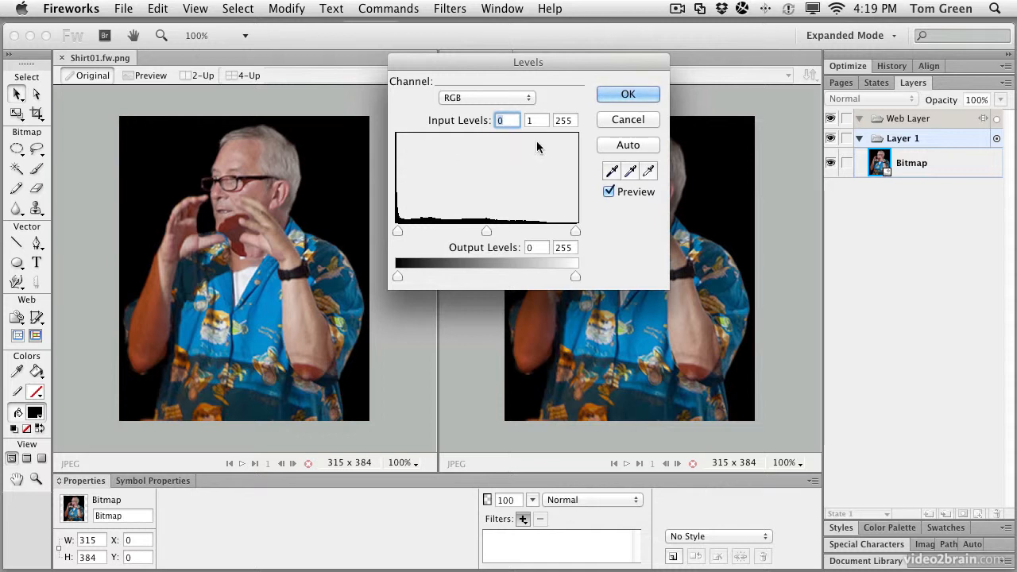
left_click(649, 172)
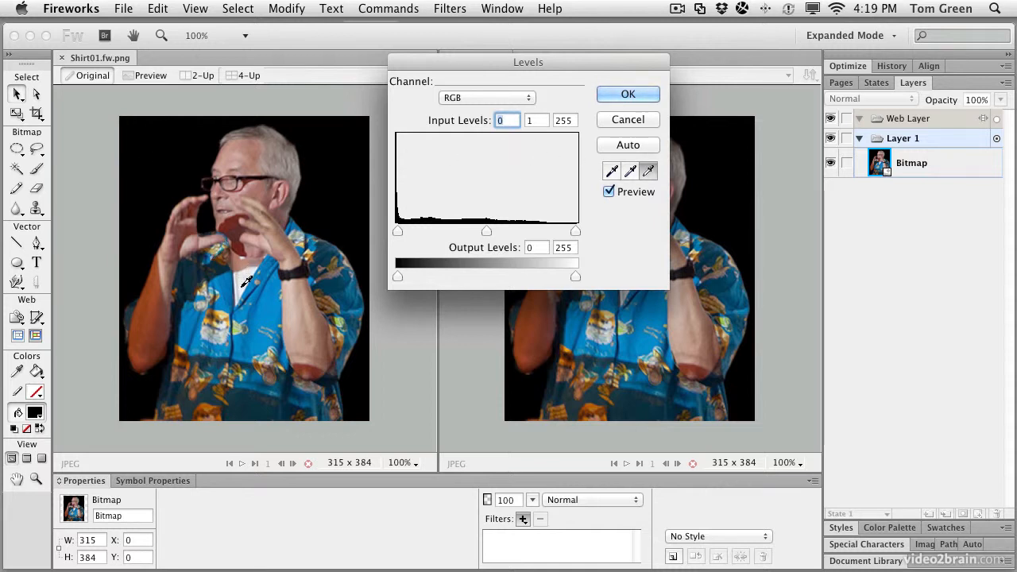
left_click(242, 291)
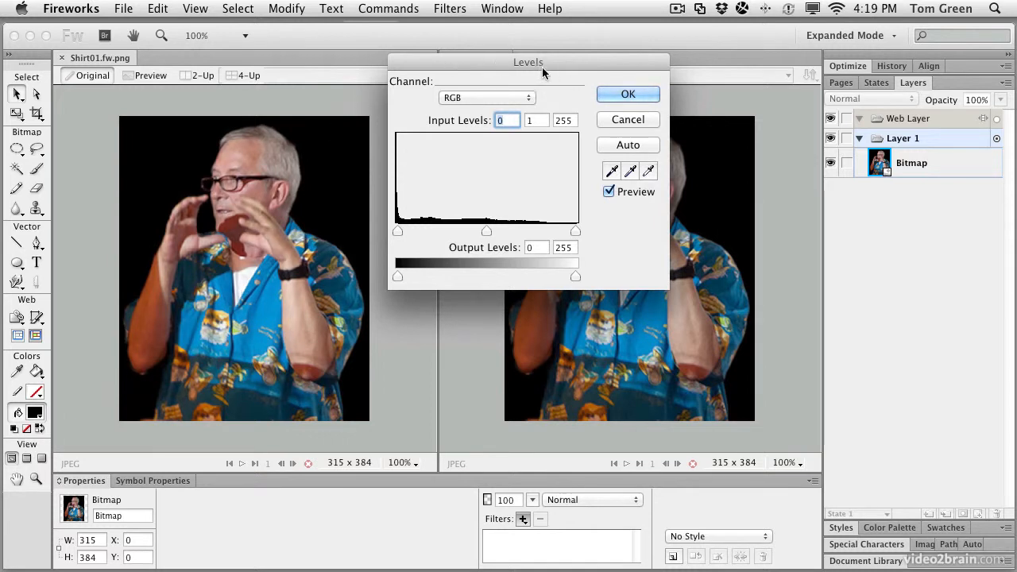
left_click_drag(559, 63, 916, 106)
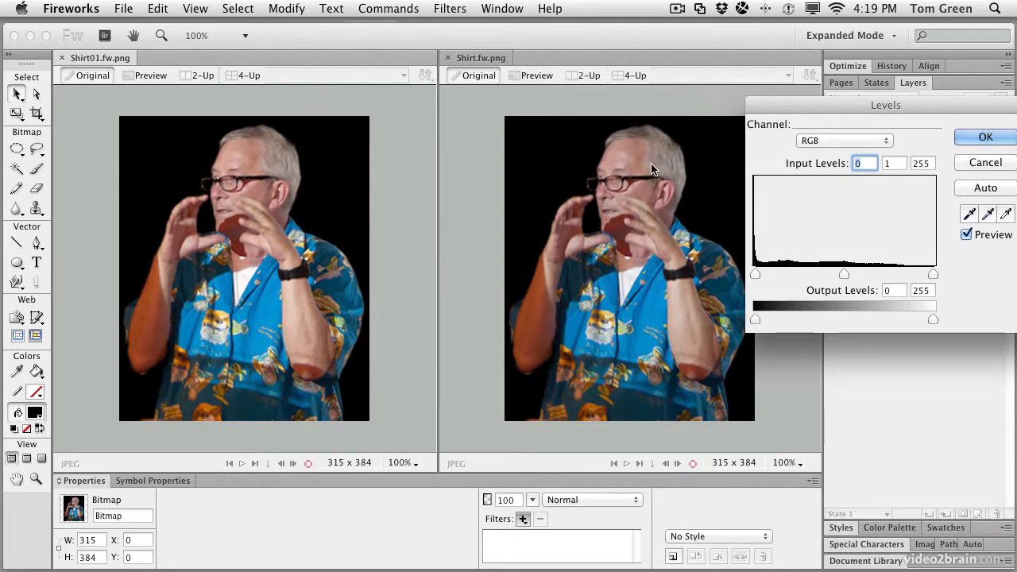
left_click_drag(852, 108, 625, 89)
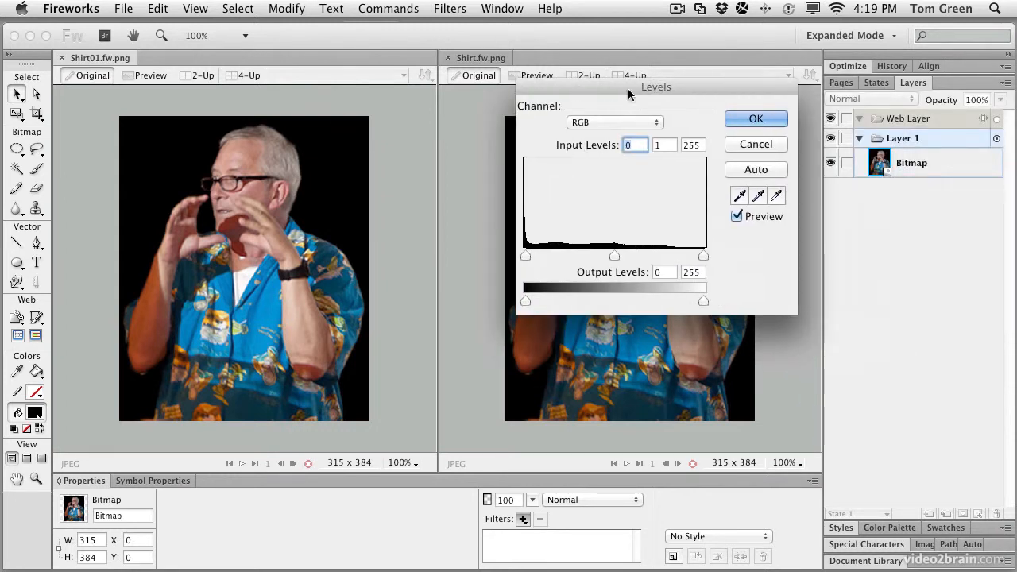
left_click(750, 121)
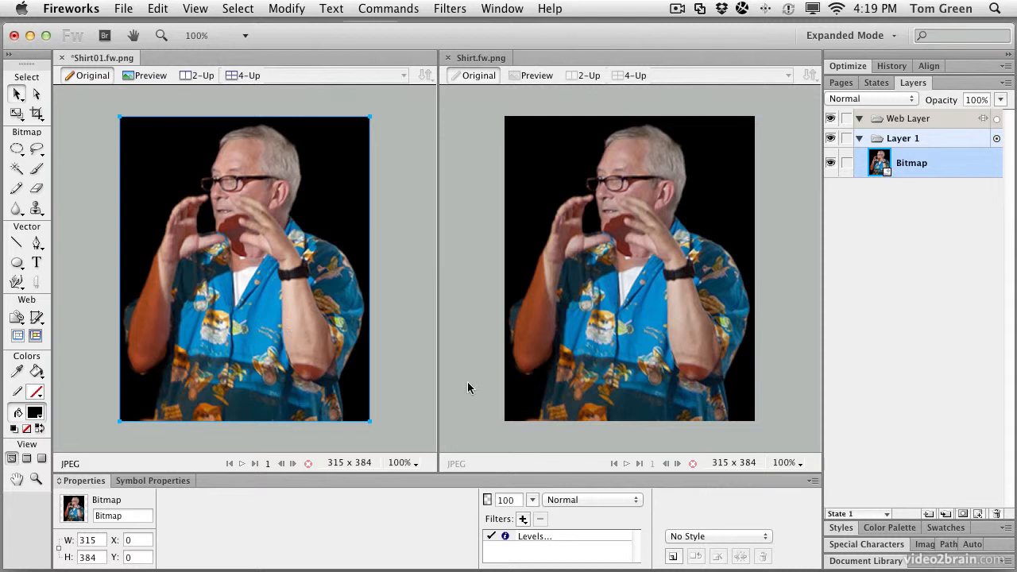
Try resampling the white point and shifting the midtones of the Blue channel in the Levels filter.
left_click(506, 538)
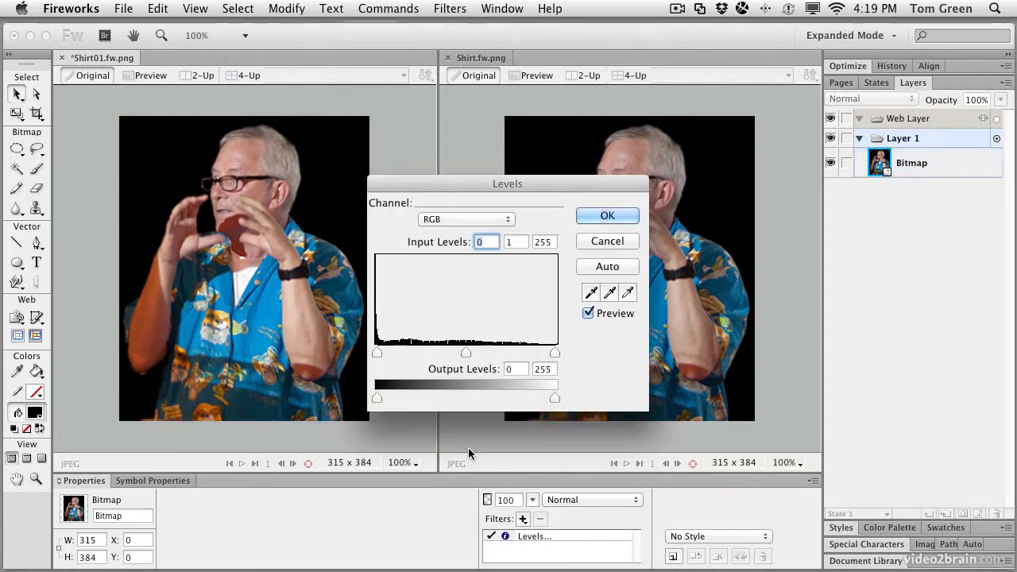
left_click(452, 220)
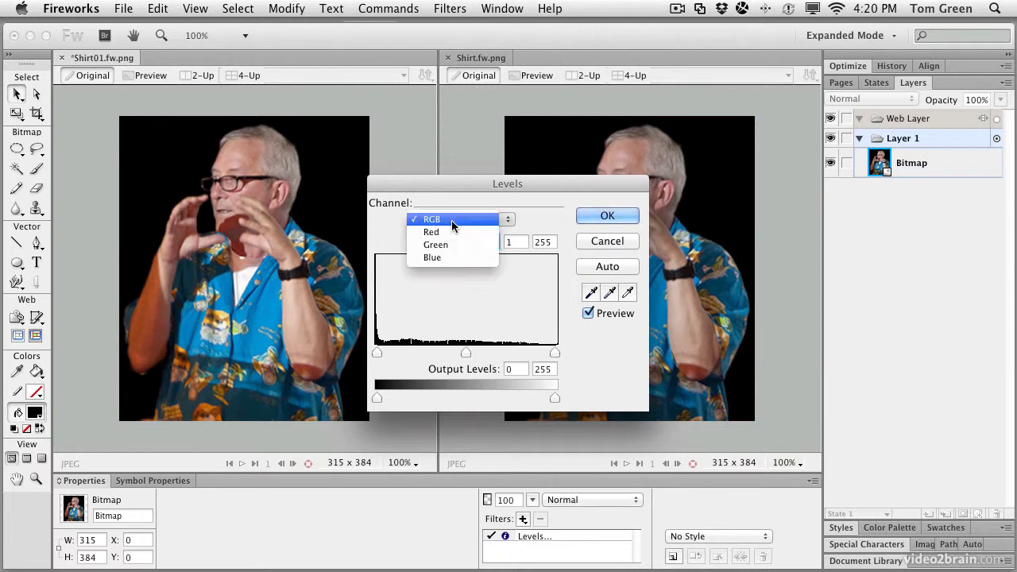
left_click(449, 259)
left_click_drag(476, 189, 672, 76)
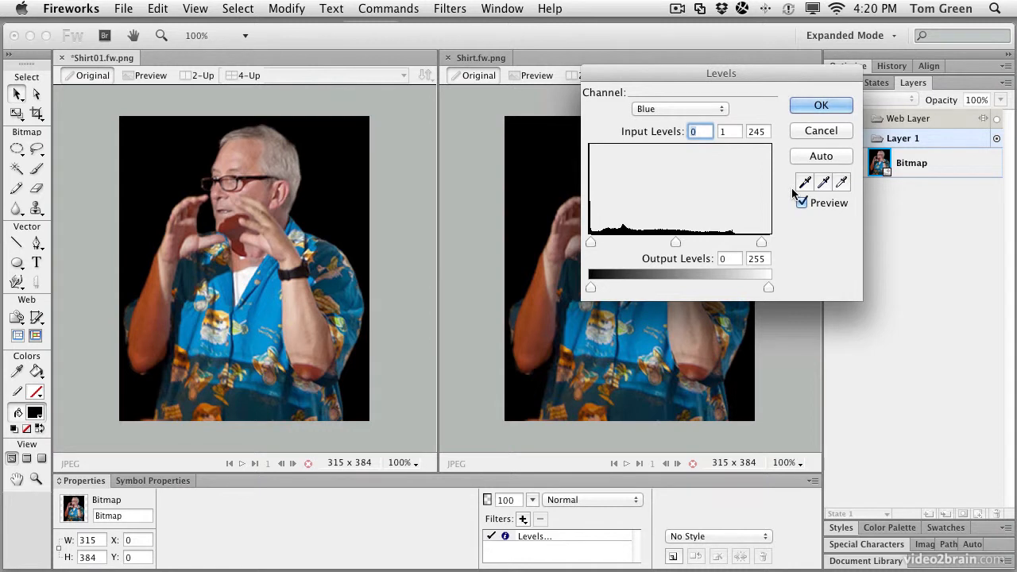
left_click(843, 183)
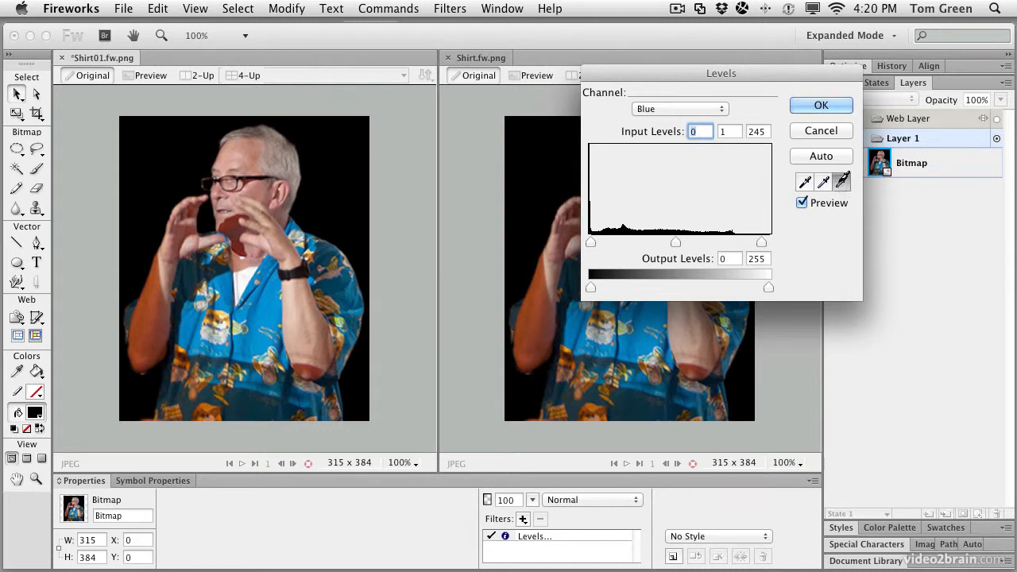
left_click(299, 282)
mouse_move(676, 241)
left_mouse_down()
mouse_move(702, 241)
mouse_move(660, 244)
left_mouse_up()
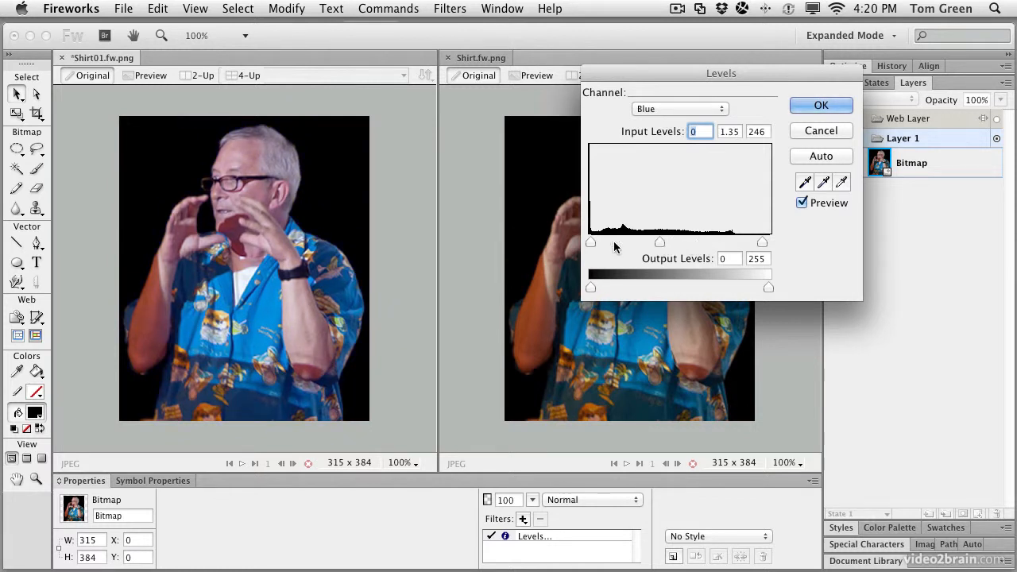
left_click_drag(660, 242, 693, 246)
left_click_drag(617, 242, 655, 243)
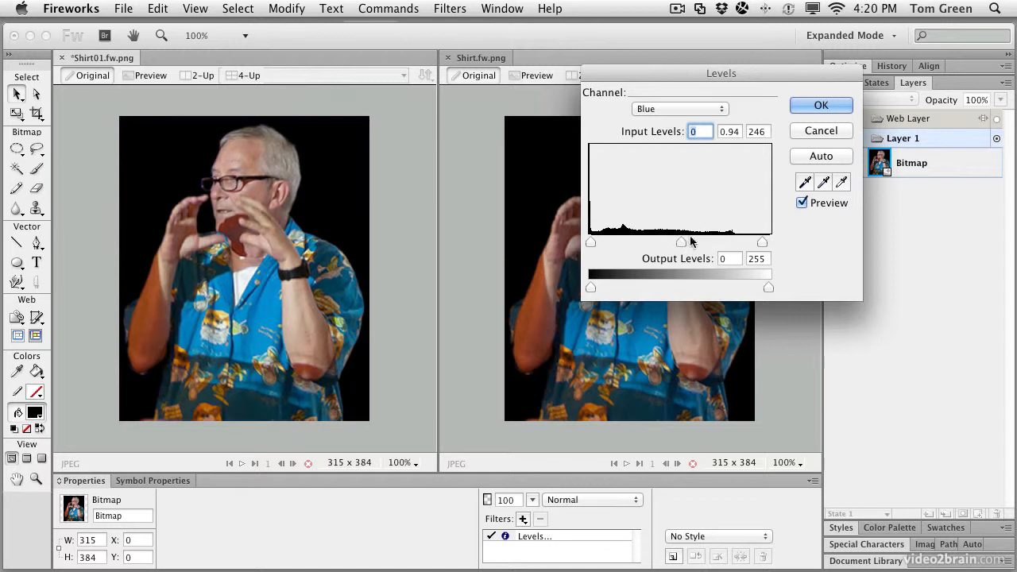
left_click(821, 131)
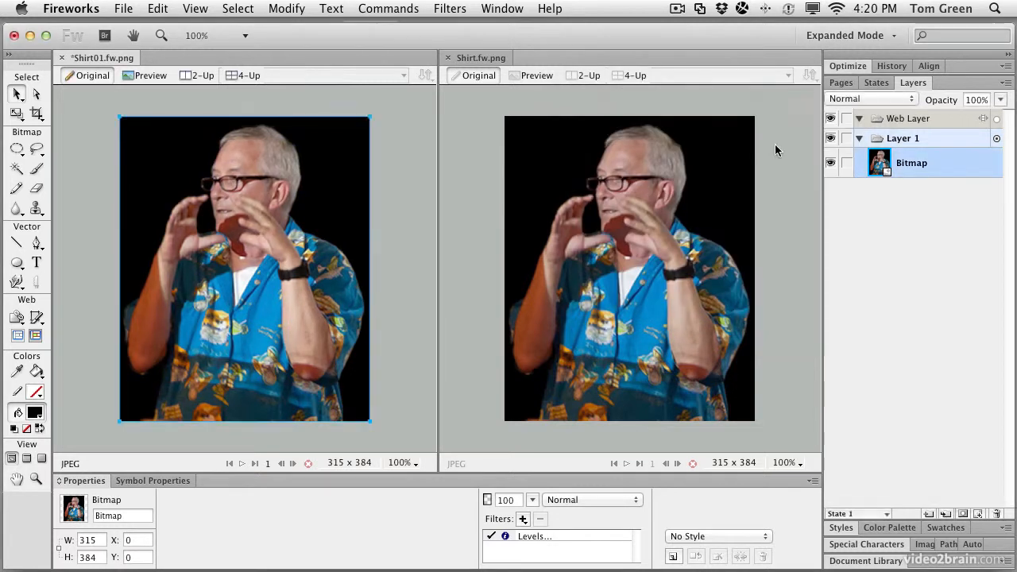
Lower the RGB white input level of the Levels filter to 244 and deselect the bitmap.
left_click(506, 539)
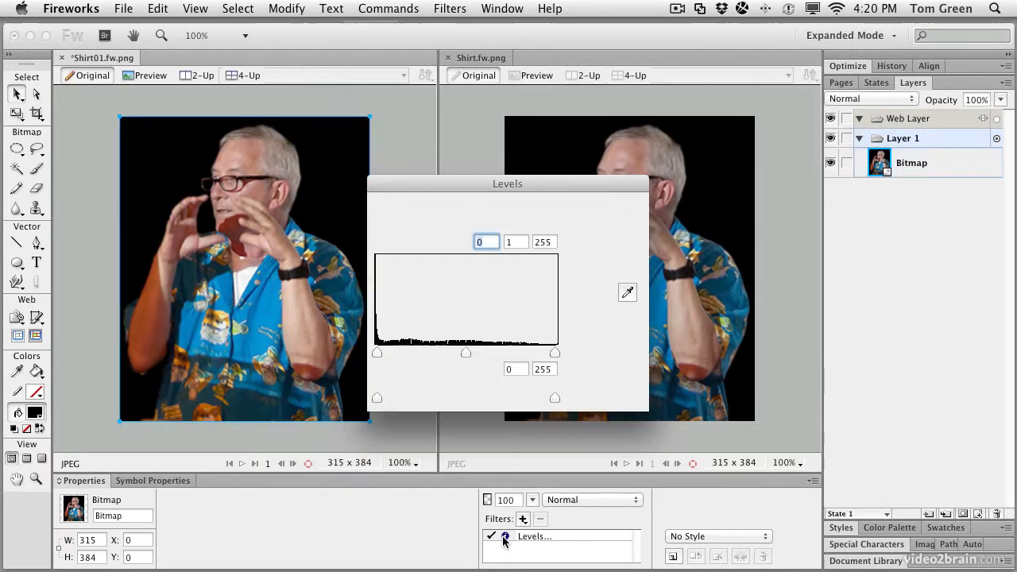
left_click_drag(447, 185, 504, 112)
left_click_drag(611, 279, 603, 279)
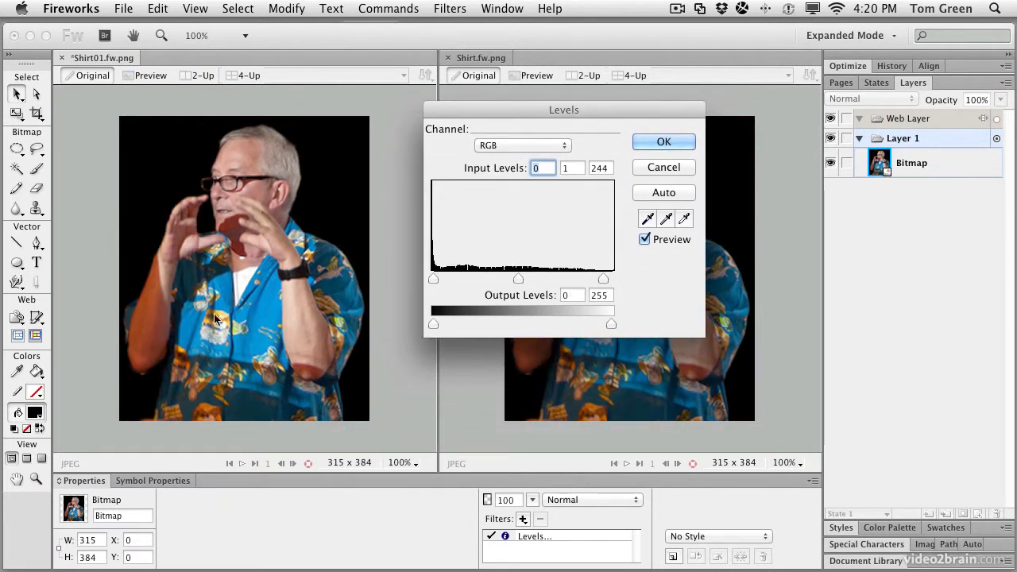
left_click(660, 141)
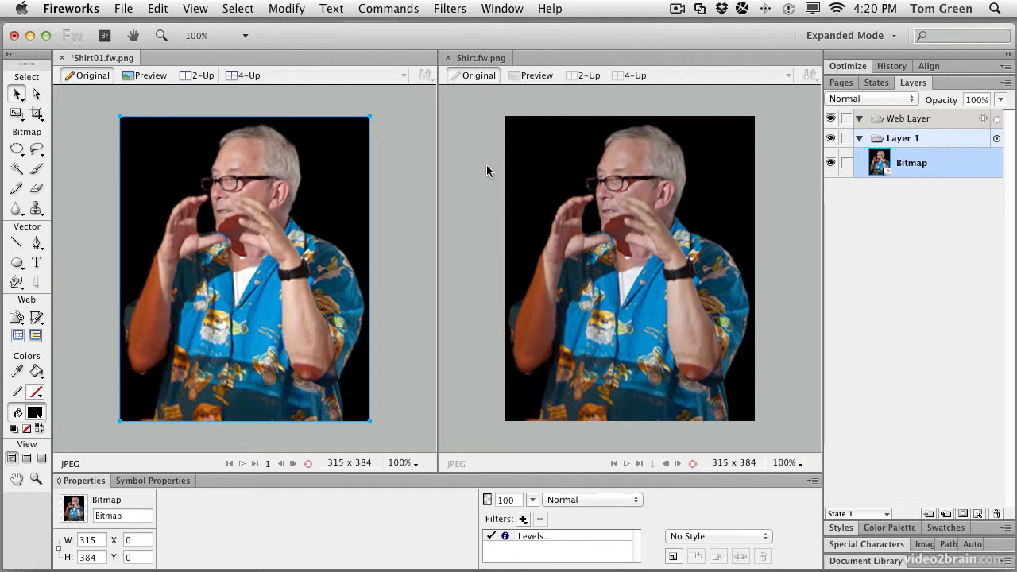
key("super+d")
Add a Brightness/Contrast filter to the Shirt01 bitmap with brightness -4 and contrast 9.
left_click(341, 354)
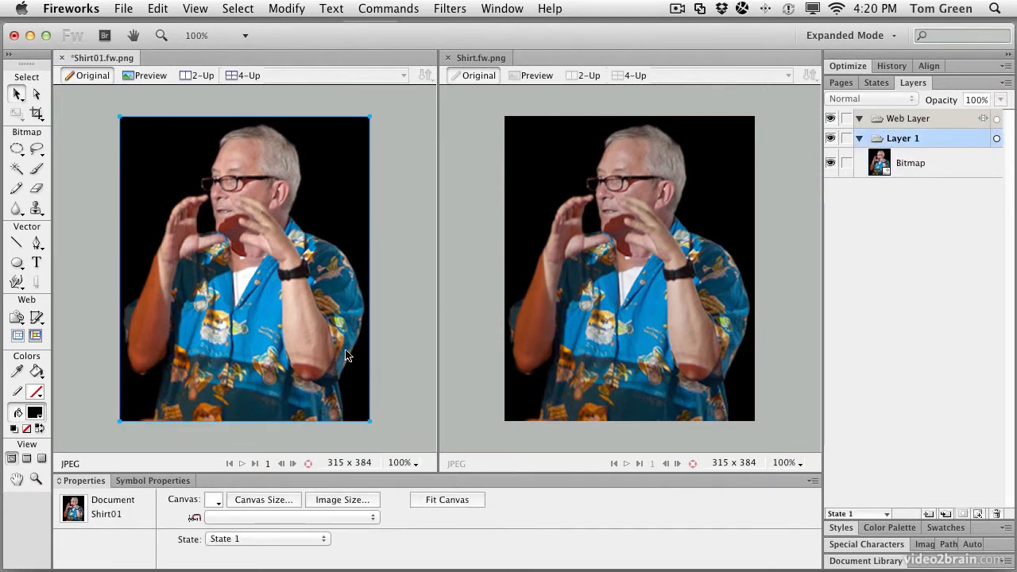
left_click(522, 519)
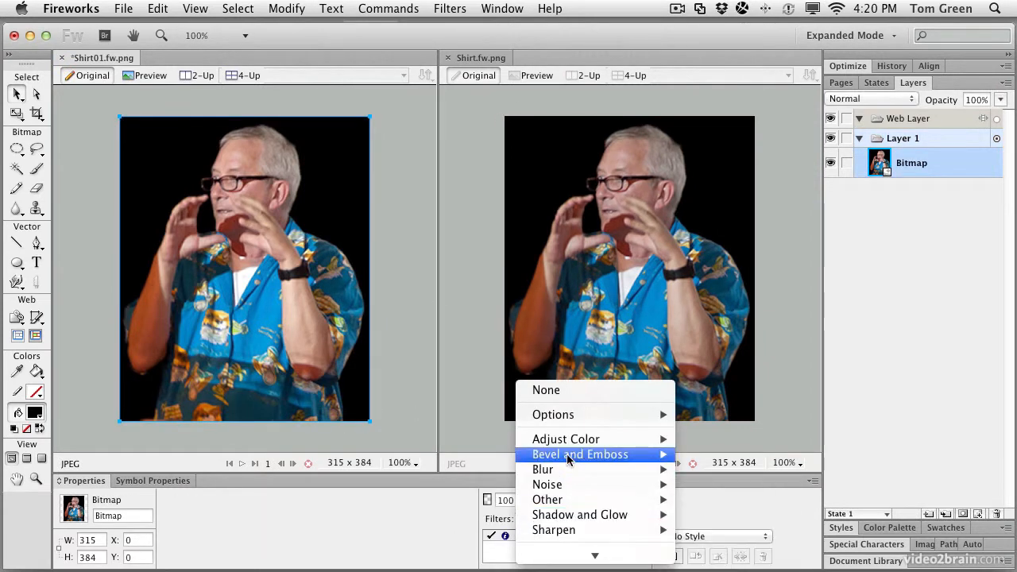
mouse_move(579, 440)
left_click(747, 455)
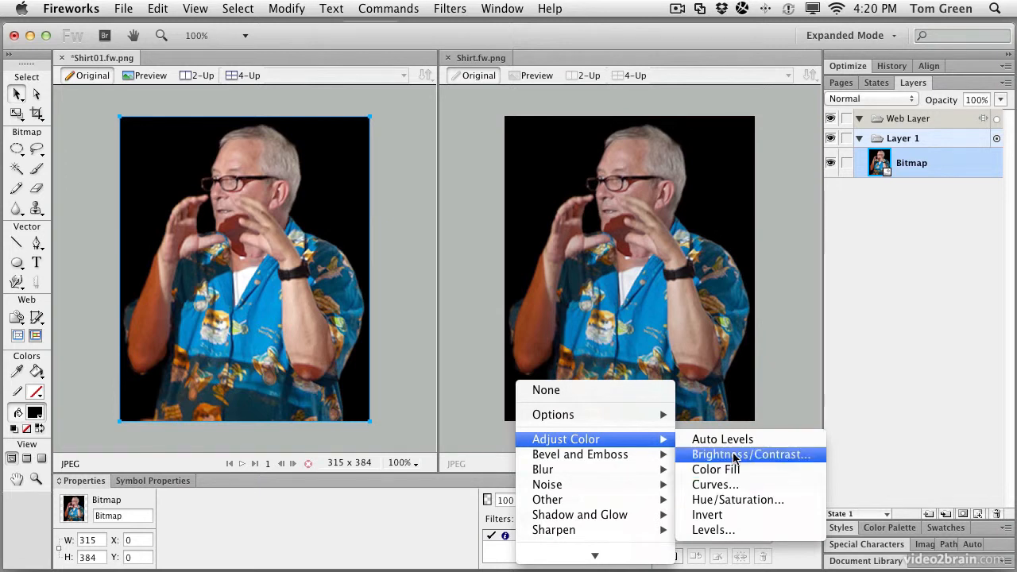
left_click_drag(484, 259, 547, 346)
mouse_move(506, 381)
left_mouse_down()
mouse_move(557, 382)
mouse_move(510, 383)
left_mouse_up()
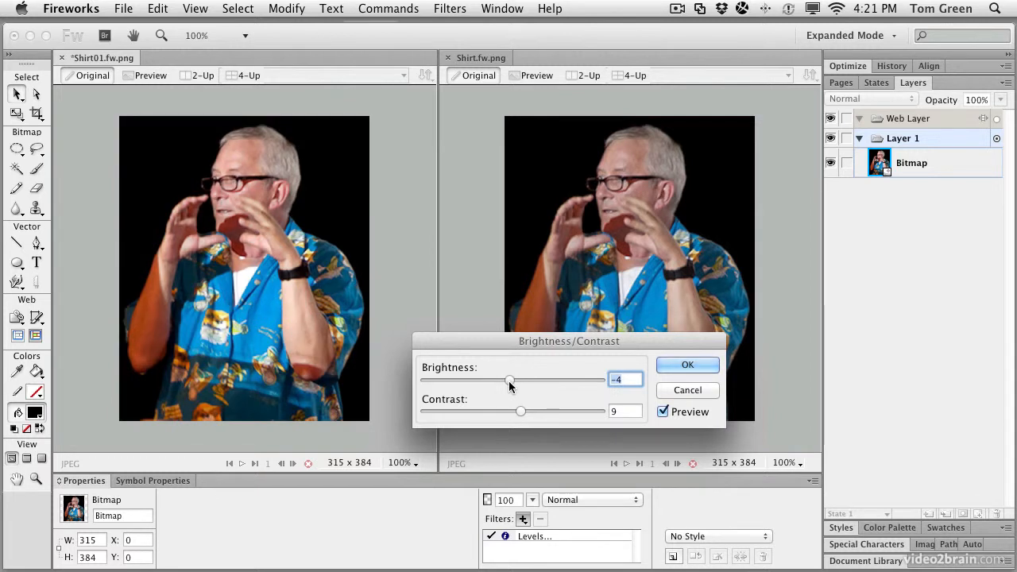
mouse_move(524, 407)
left_mouse_down()
mouse_move(591, 407)
mouse_move(520, 407)
left_mouse_up()
left_click(674, 365)
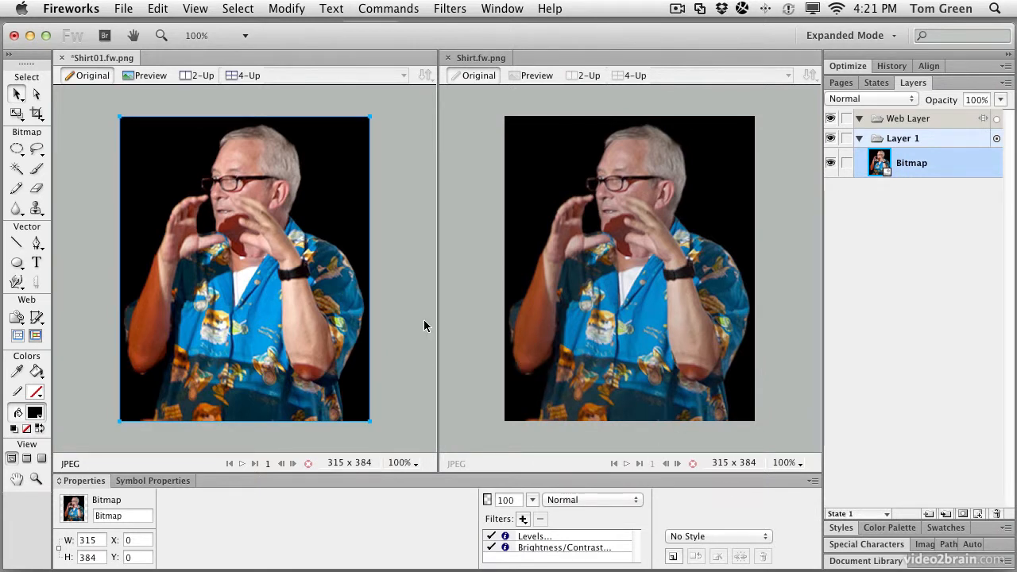
Add an Unsharp Mask filter to the Shirt01 bitmap with sharpen amount 65 and pixel radius 1.
left_click(523, 519)
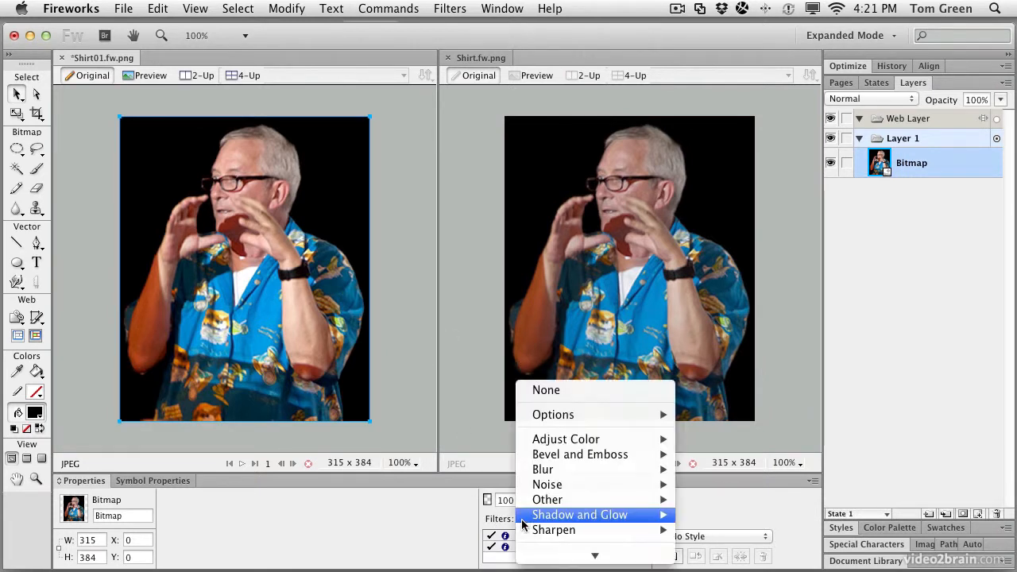
mouse_move(548, 530)
left_click(723, 554)
left_click_drag(449, 235, 546, 283)
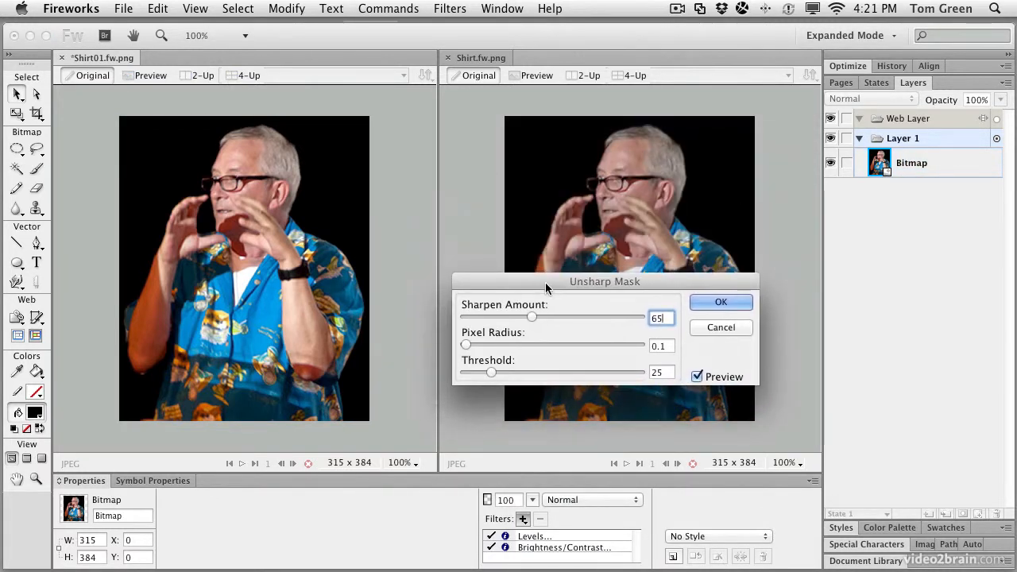
mouse_move(530, 318)
left_mouse_down()
mouse_move(506, 318)
mouse_move(532, 317)
left_mouse_up()
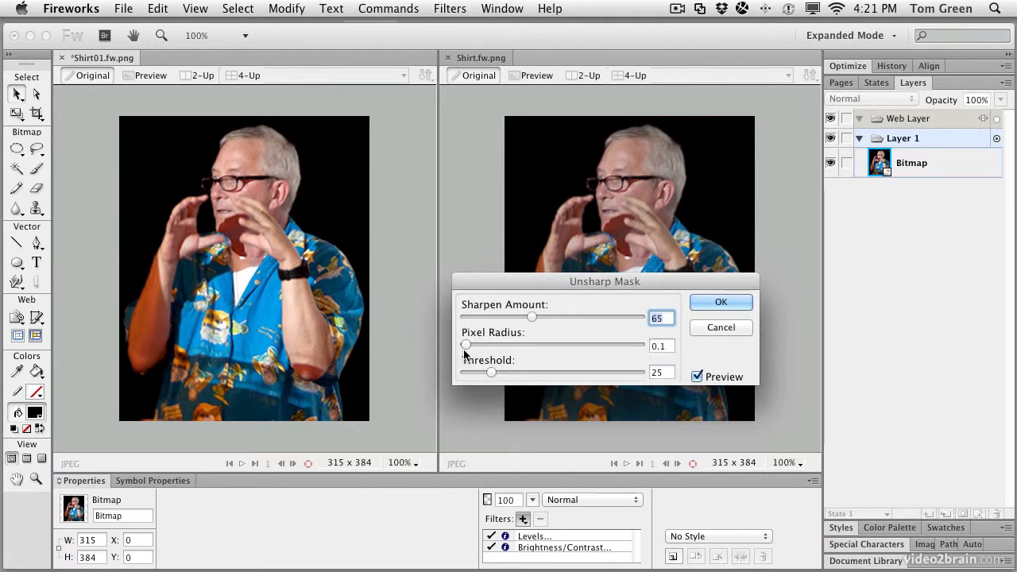
left_click_drag(465, 345, 476, 347)
Set the Unsharp Mask threshold to 24 and the sharpen amount to 118, apply it and deselect the bitmap.
left_click_drag(500, 372, 492, 374)
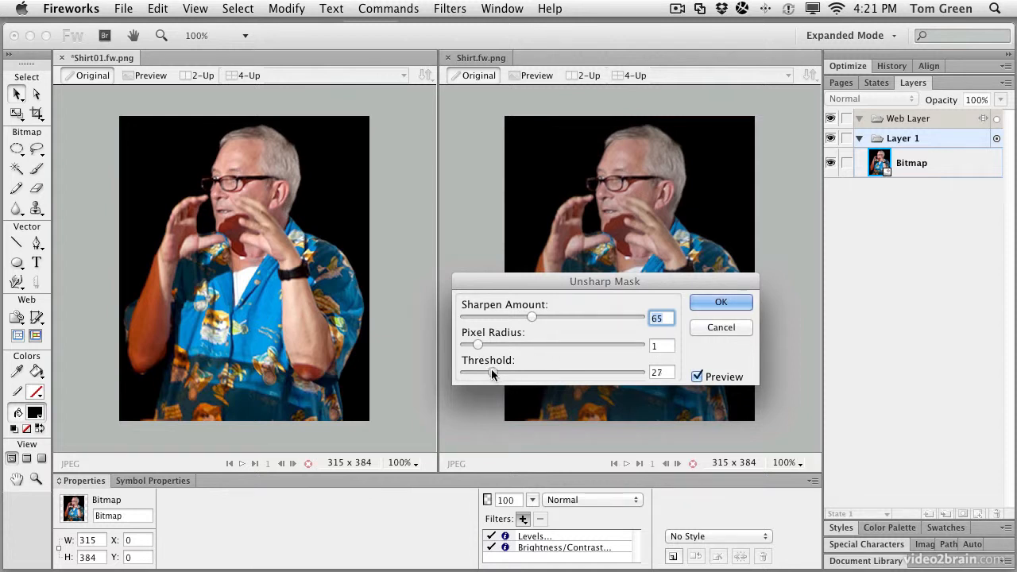
left_click_drag(575, 372, 463, 375)
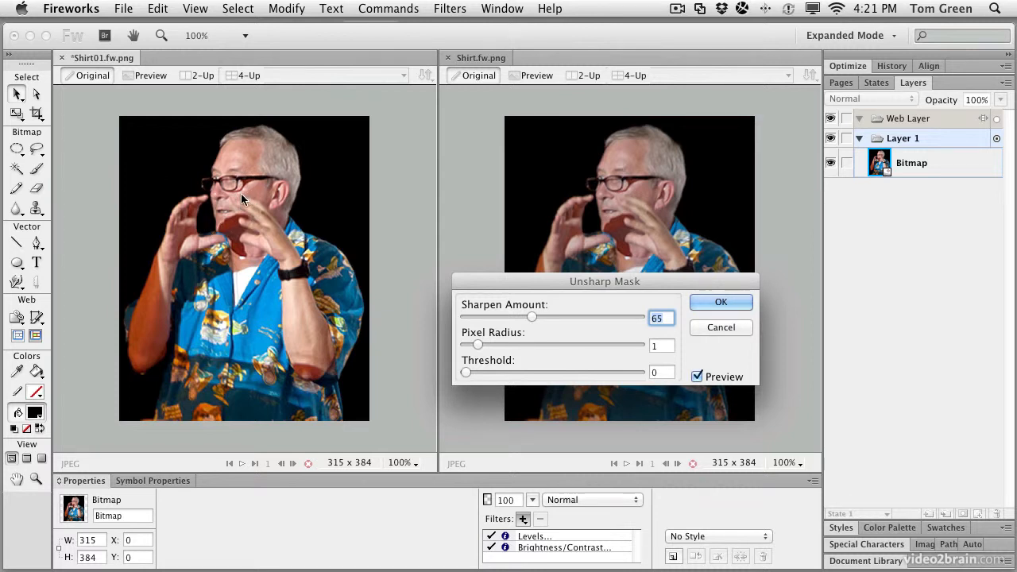
left_click_drag(469, 376, 489, 376)
left_click_drag(529, 315, 561, 313)
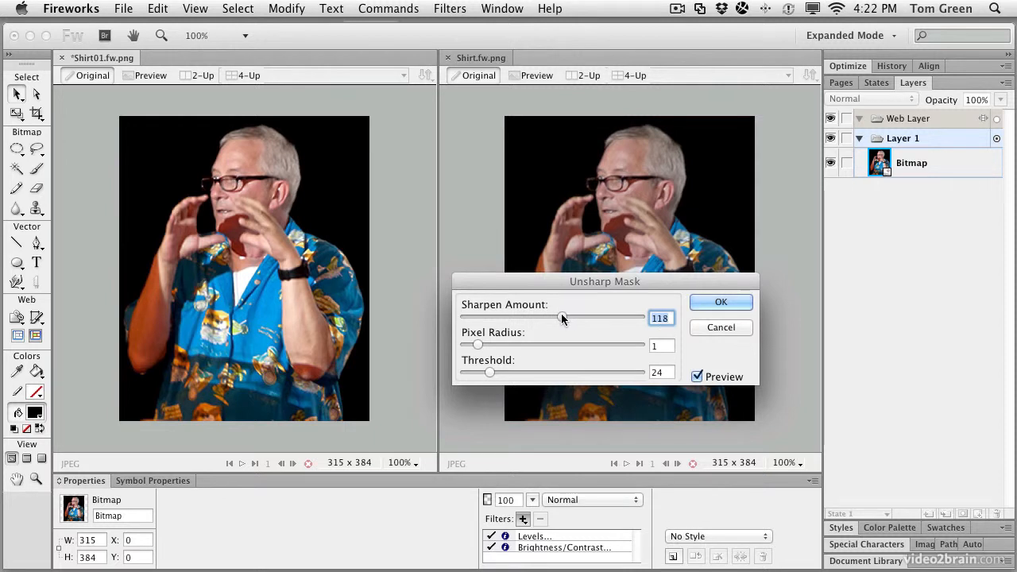
left_click(721, 301)
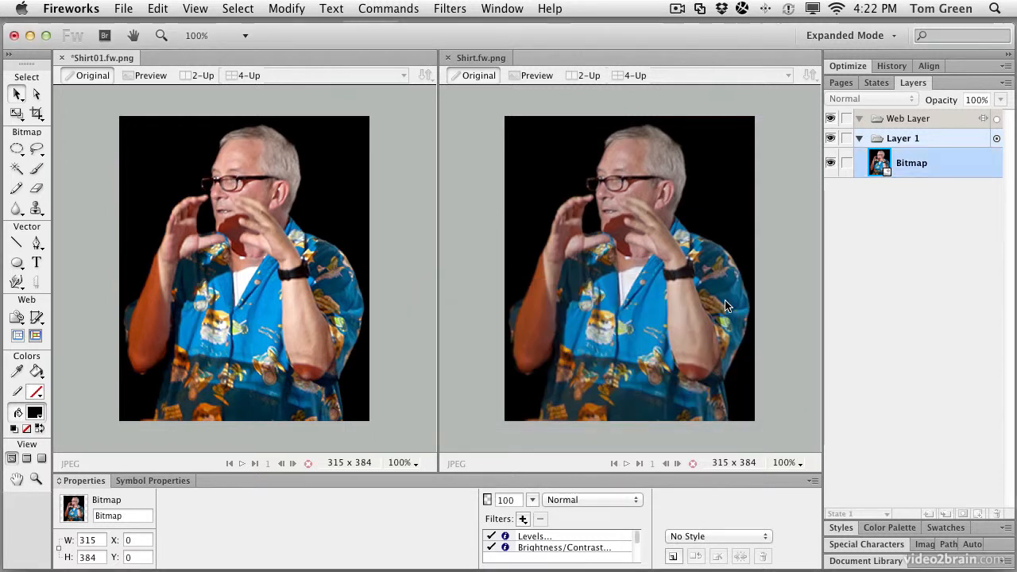
left_click(406, 285)
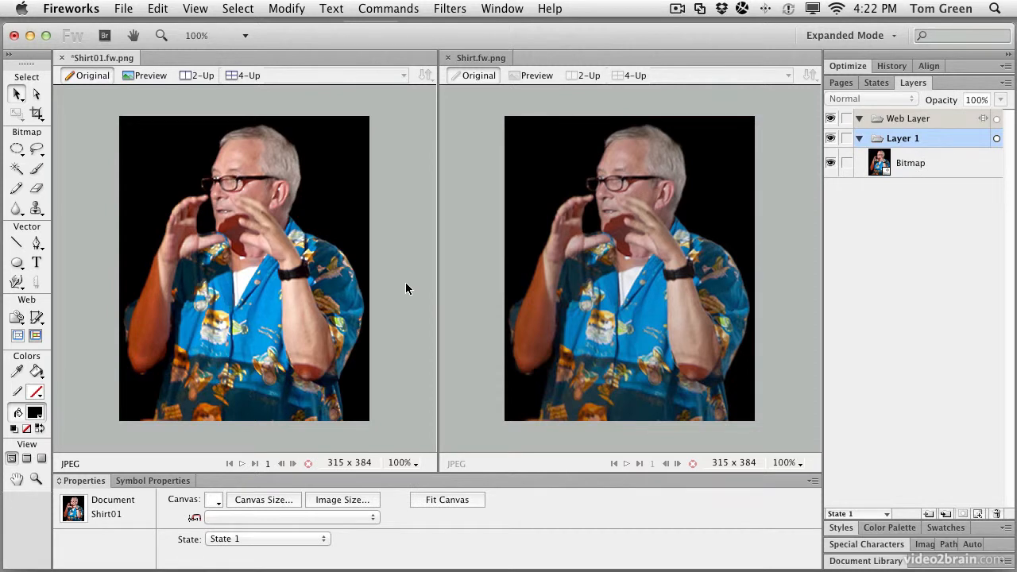